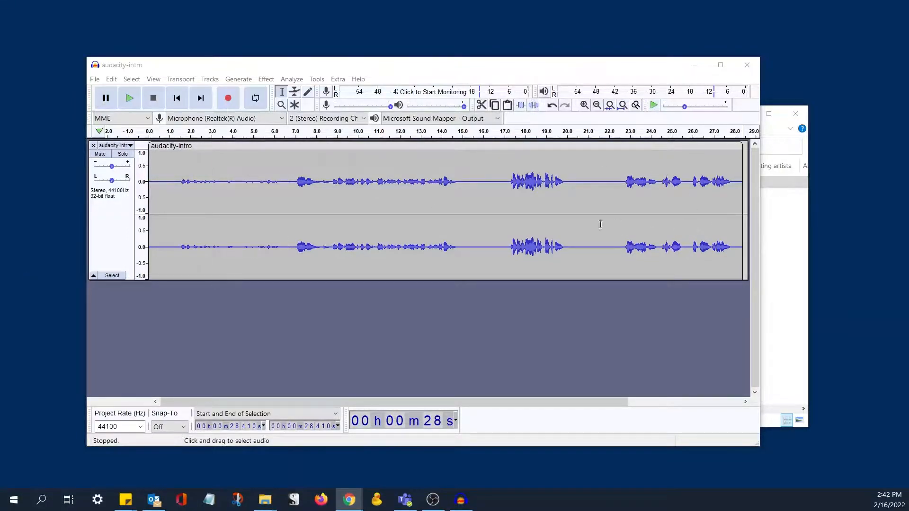
- Delete the audio from about 22.55 s to the end of the track, and undo the deletion
{"action": "left_click_drag", "start_coordinate": [487, 403], "coordinate": [567, 403]}
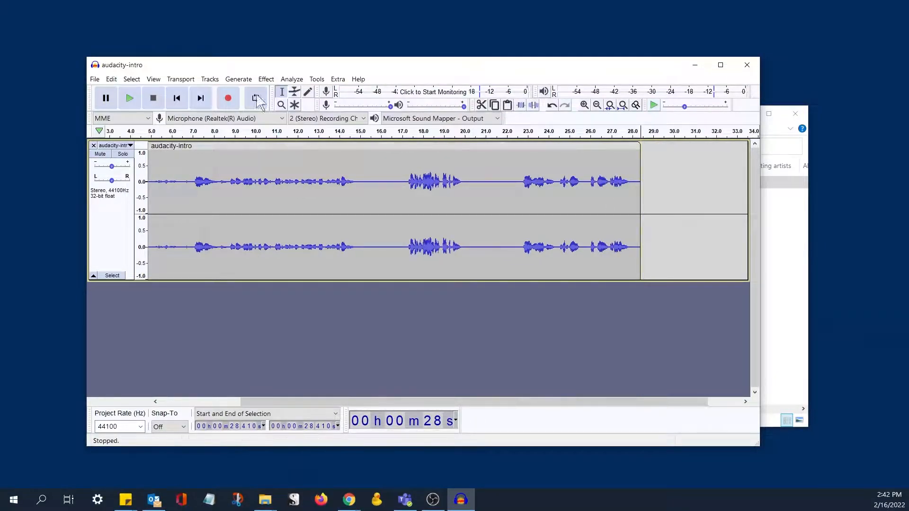
{"action": "left_click_drag", "start_coordinate": [643, 208], "coordinate": [519, 207]}
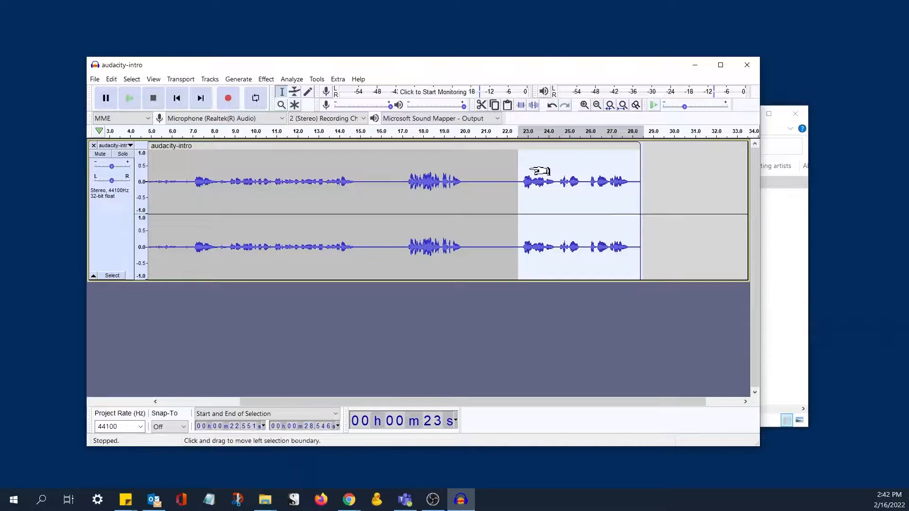
{"action": "key", "text": "Delete"}
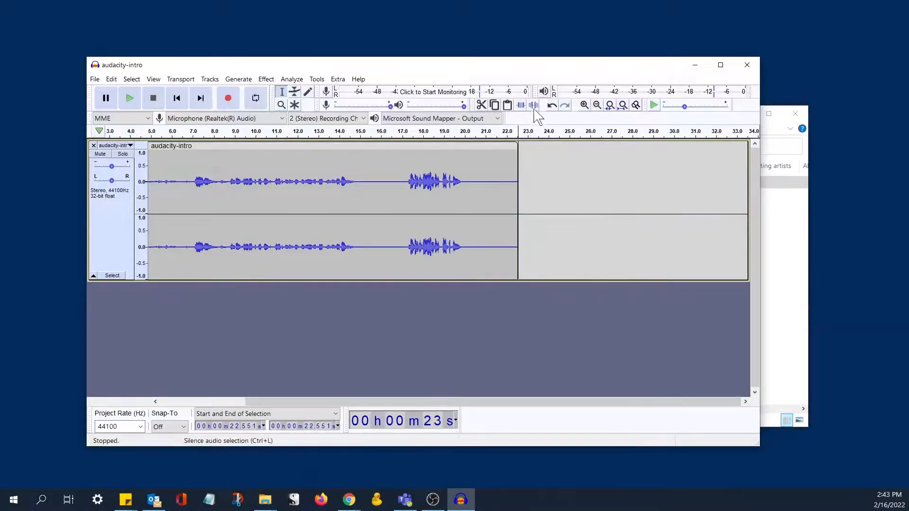
{"action": "left_click", "coordinate": [552, 106]}
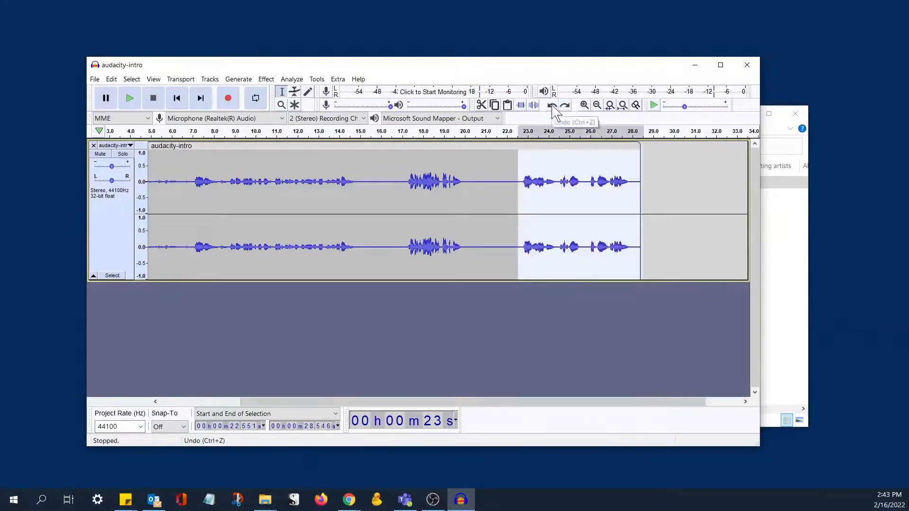
- Cut the selected final section from about 22.55 s onward and paste it back at the cut point
{"action": "left_click", "coordinate": [482, 105]}
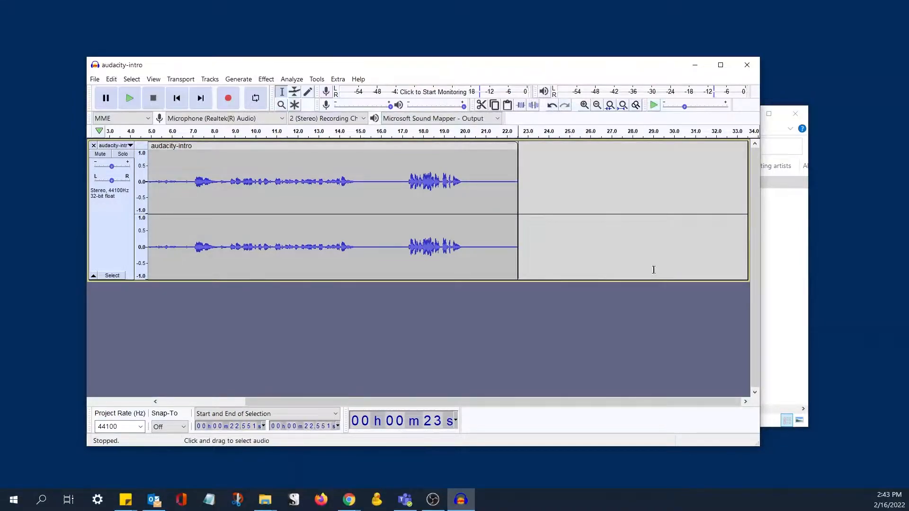
{"action": "left_click", "coordinate": [507, 106]}
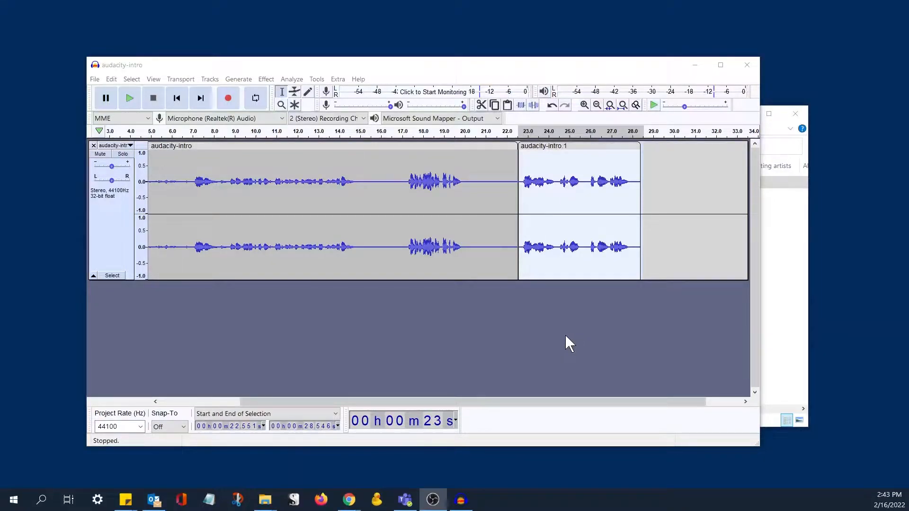
{"action": "left_click", "coordinate": [346, 65]}
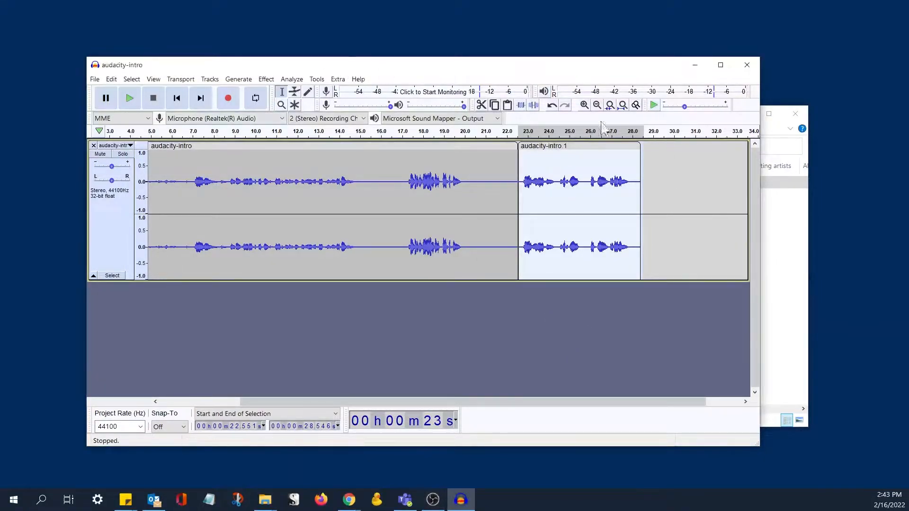
- Use the project History to step back before the last paste and cut, to the "Removed track 'Audio Track.'" entry
{"action": "left_click", "coordinate": [209, 84]}
{"action": "left_click", "coordinate": [235, 82]}
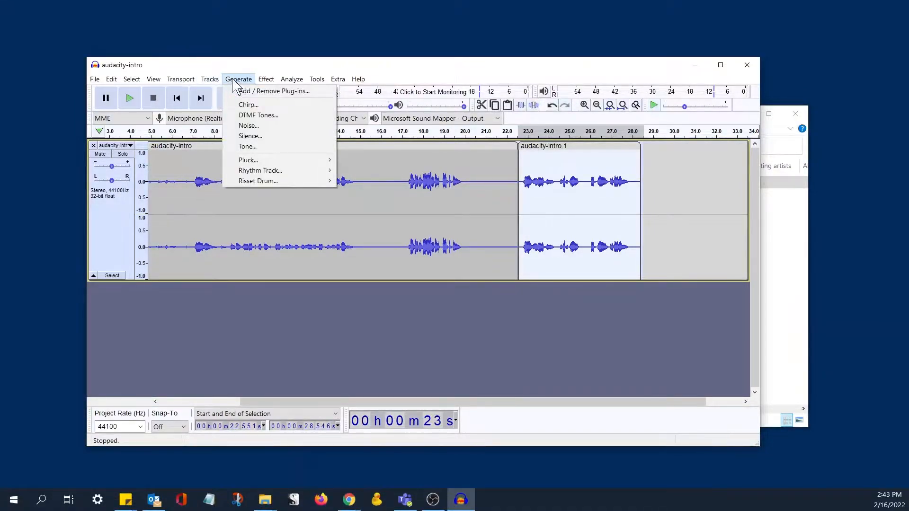
{"action": "mouse_move", "coordinate": [154, 80]}
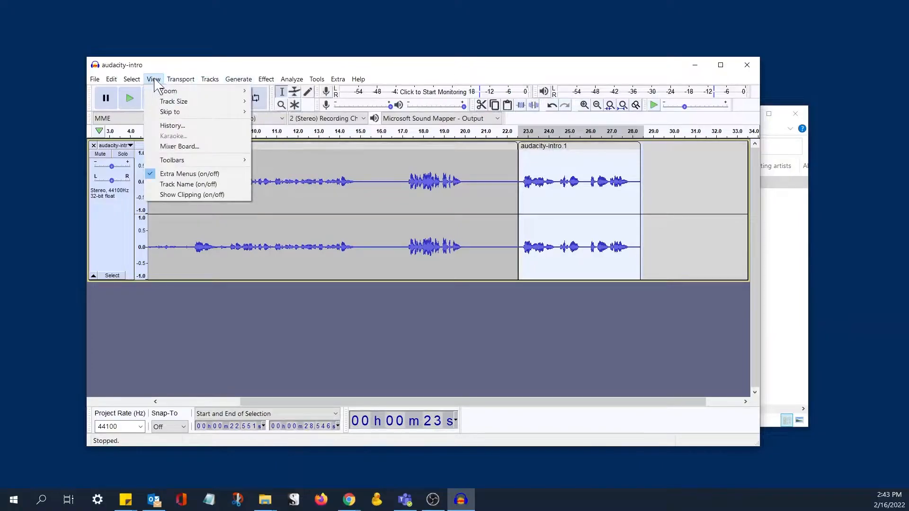
{"action": "left_click", "coordinate": [172, 126]}
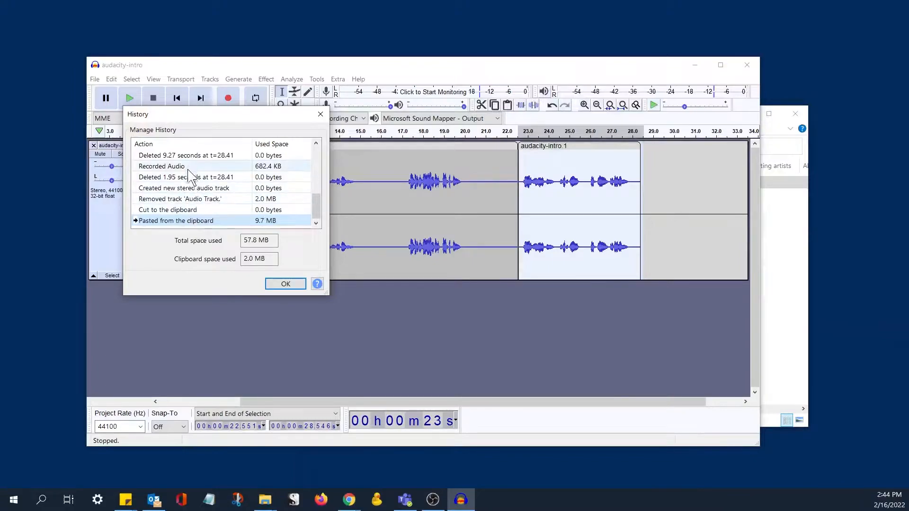
{"action": "left_click", "coordinate": [195, 210]}
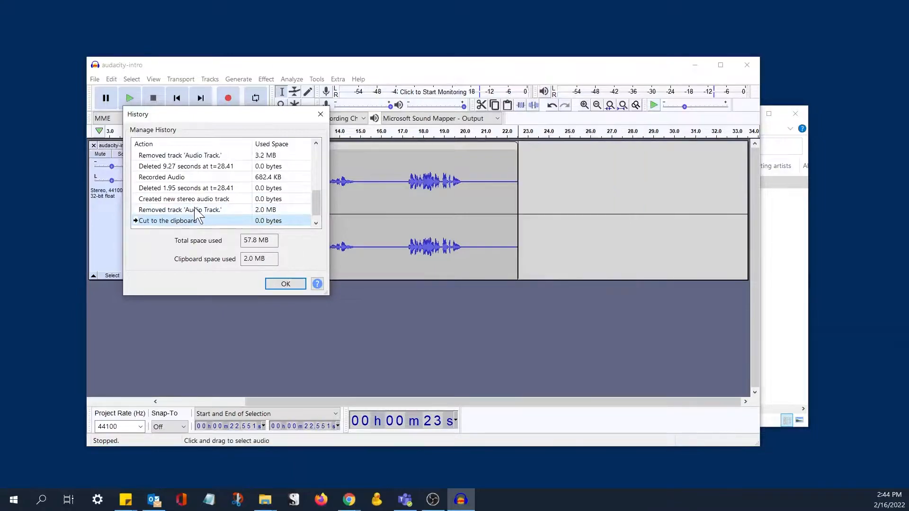
{"action": "left_click", "coordinate": [194, 210]}
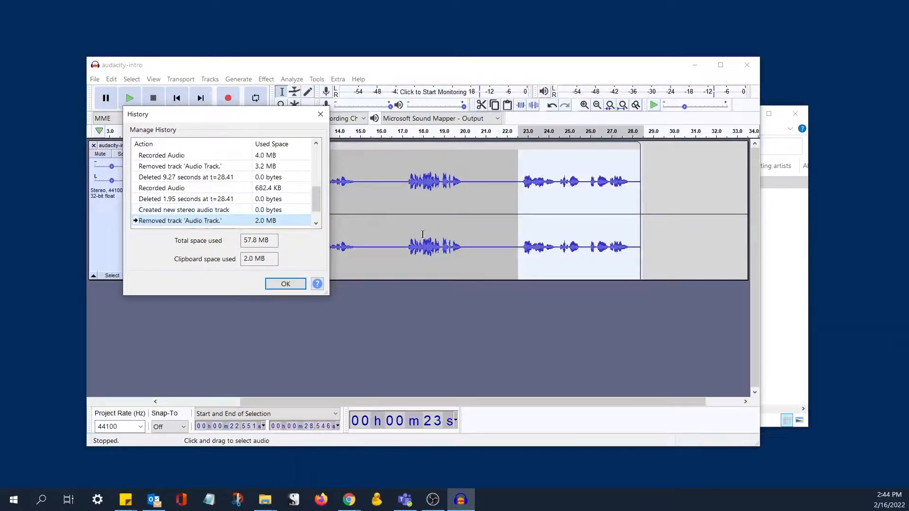
{"action": "left_click", "coordinate": [291, 285]}
{"action": "left_click", "coordinate": [611, 303]}
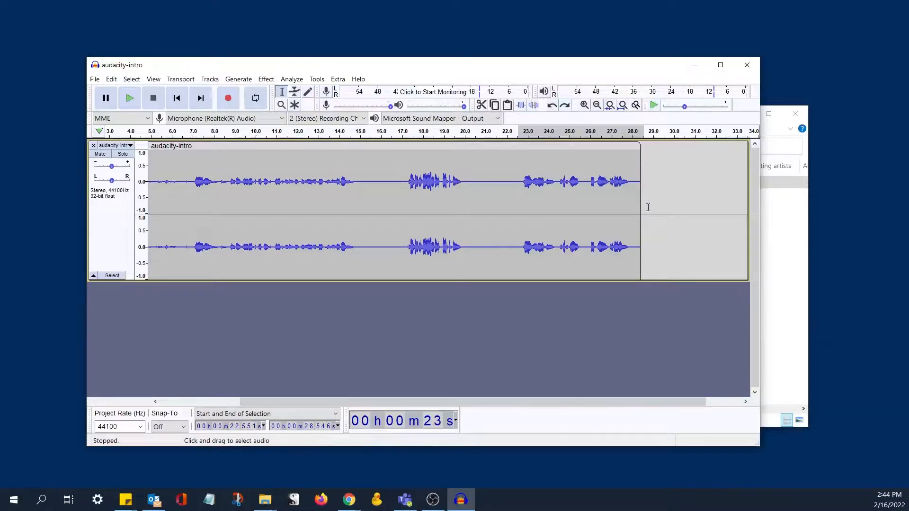
- Trim away all audio outside a selection from about 22.51 s to the end of the track
{"action": "left_click_drag", "start_coordinate": [645, 208], "coordinate": [517, 206]}
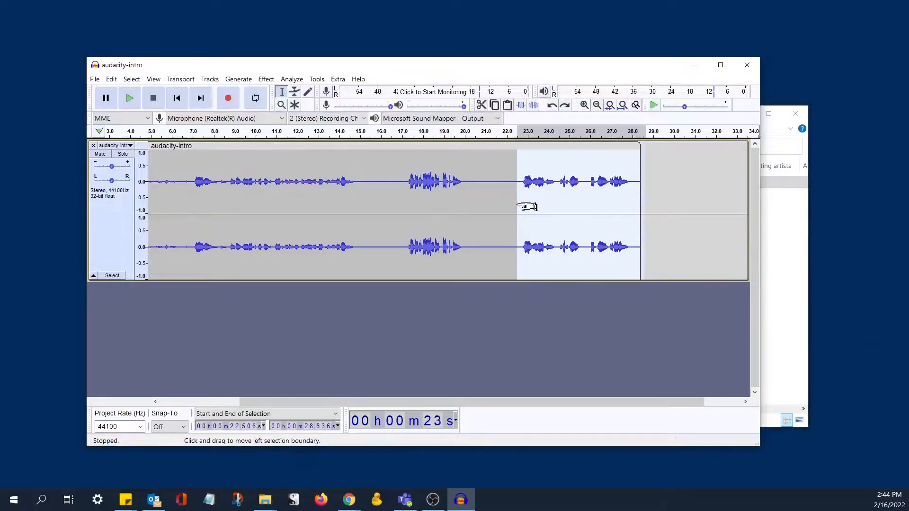
{"action": "left_click", "coordinate": [521, 105]}
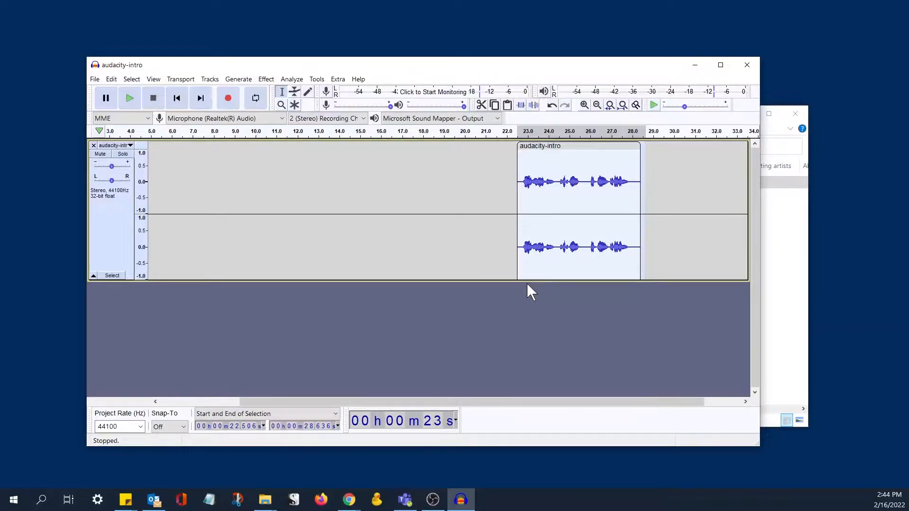
- Trim away all audio outside about 11.69 to 16.81 s, and undo the trim
{"action": "left_click_drag", "start_coordinate": [291, 187], "coordinate": [398, 188]}
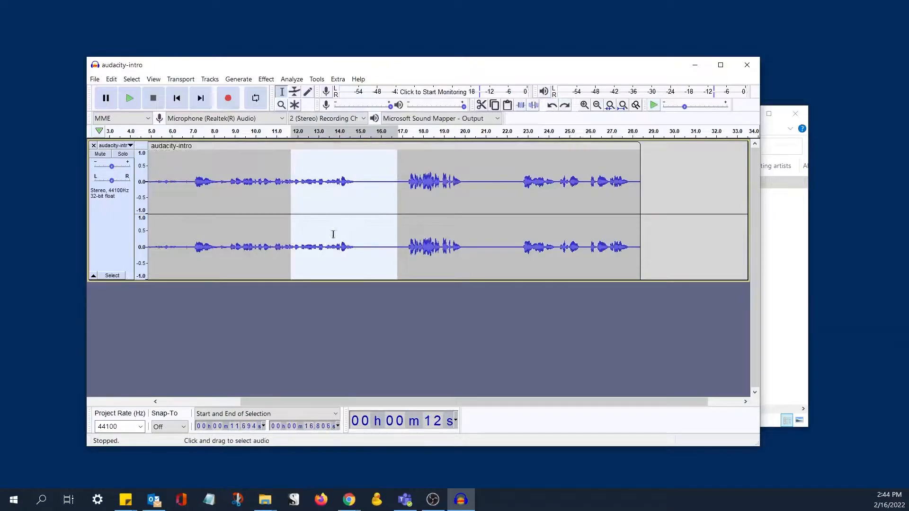
{"action": "left_click", "coordinate": [522, 107]}
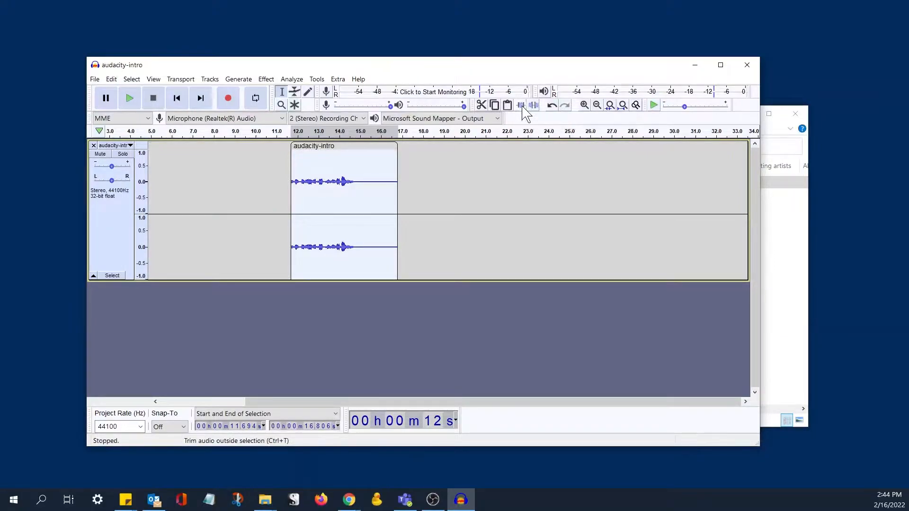
{"action": "left_click", "coordinate": [552, 105]}
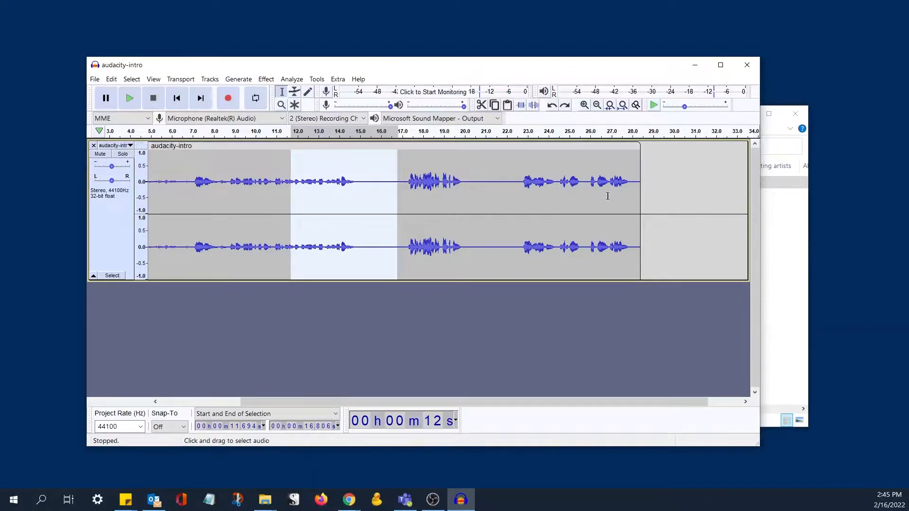
- Cut the selected audio between about 11.69 and 16.81 s, and put it back at the cut point
{"action": "left_click", "coordinate": [481, 106]}
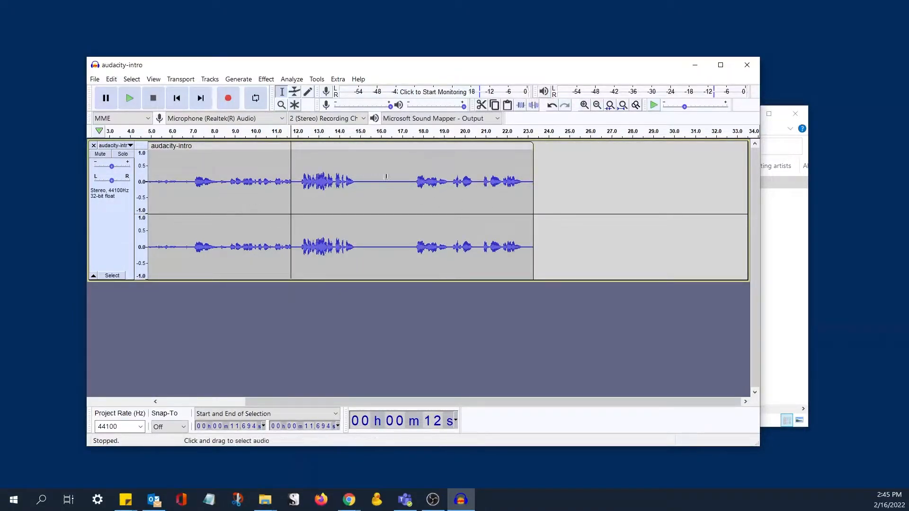
{"action": "mouse_move", "coordinate": [391, 149]}
{"action": "left_mouse_down"}
{"action": "mouse_move", "coordinate": [448, 149]}
{"action": "mouse_move", "coordinate": [391, 152]}
{"action": "left_mouse_up"}
{"action": "left_click_drag", "start_coordinate": [367, 407], "coordinate": [243, 400]}
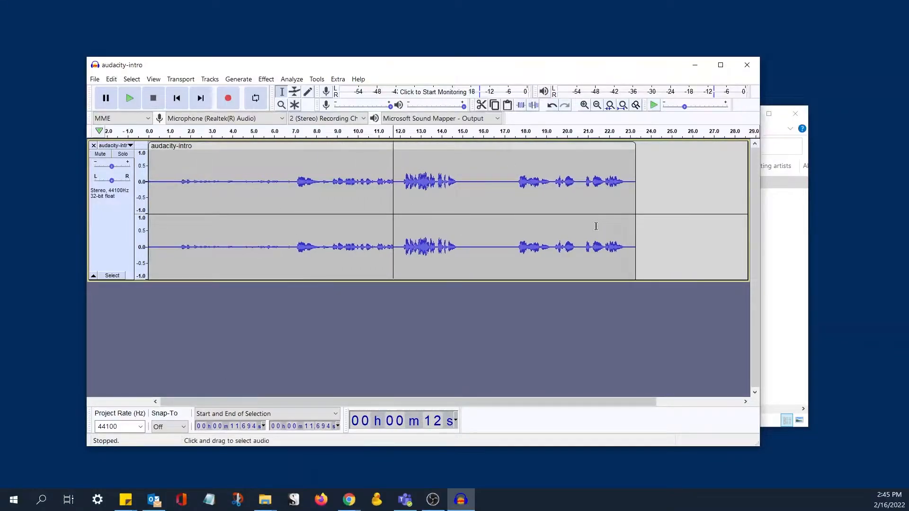
{"action": "key", "text": "ctrl+v"}
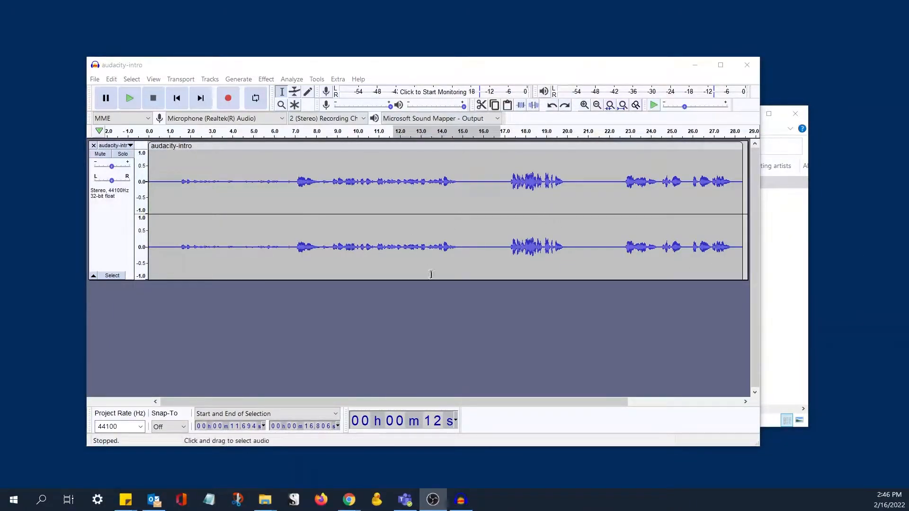
- Silence the phrase between about 17.06 and 20.24 s without shortening the track
{"action": "left_click_drag", "start_coordinate": [375, 402], "coordinate": [436, 403]}
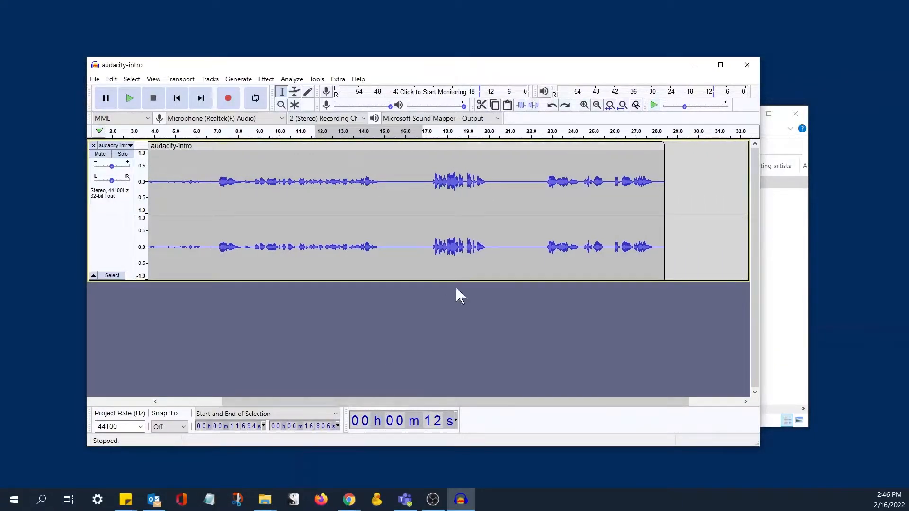
{"action": "left_click", "coordinate": [494, 209]}
{"action": "left_click_drag", "start_coordinate": [494, 209], "coordinate": [427, 212]}
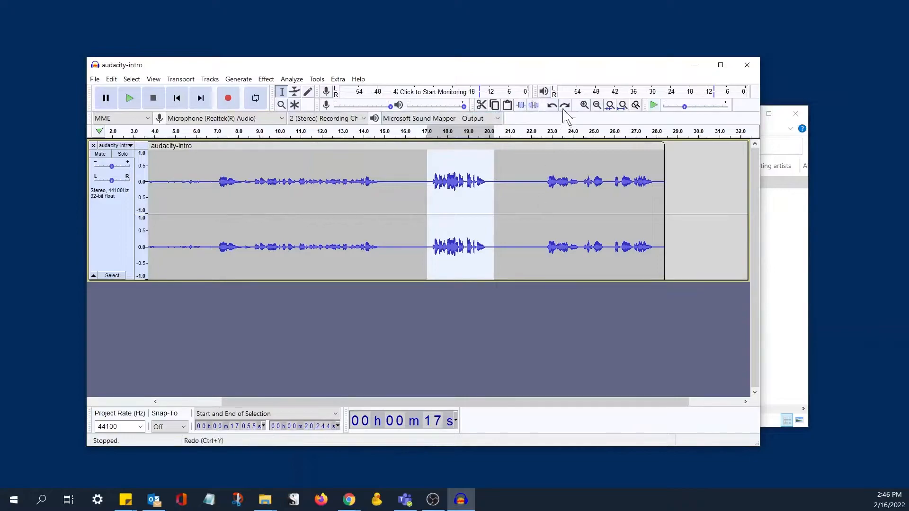
{"action": "left_click", "coordinate": [533, 105]}
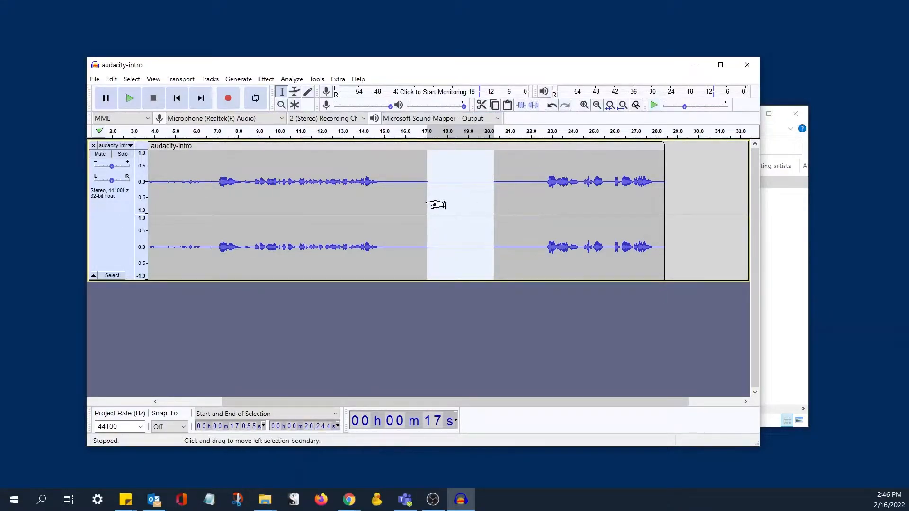
{"action": "left_click", "coordinate": [479, 207]}
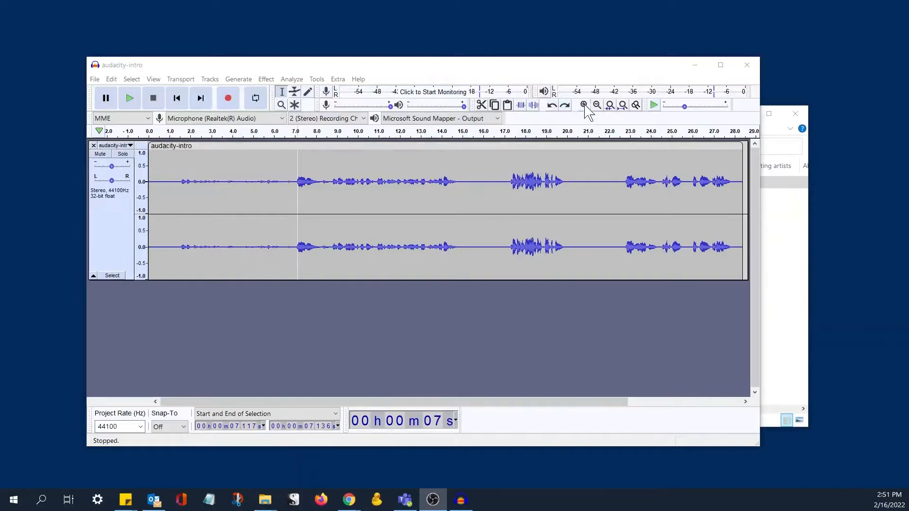
- Silence the tiny burst between about 7.121 and 7.143 s at the start of the phrase, and undo it
{"action": "left_click", "coordinate": [584, 104]}
{"action": "left_click", "coordinate": [584, 105]}
{"action": "left_click", "coordinate": [584, 104]}
{"action": "left_click", "coordinate": [583, 105]}
{"action": "left_click", "coordinate": [584, 105]}
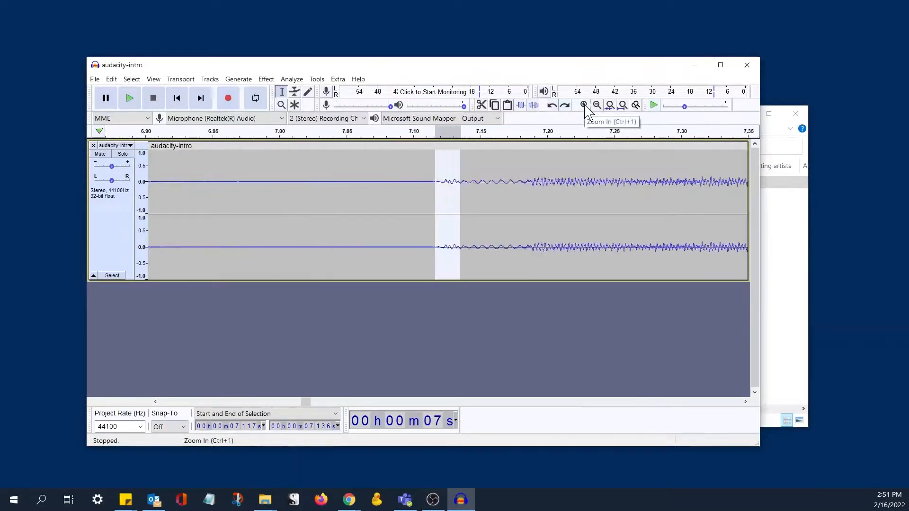
{"action": "left_click", "coordinate": [443, 235]}
{"action": "left_click_drag", "start_coordinate": [471, 186], "coordinate": [440, 182]}
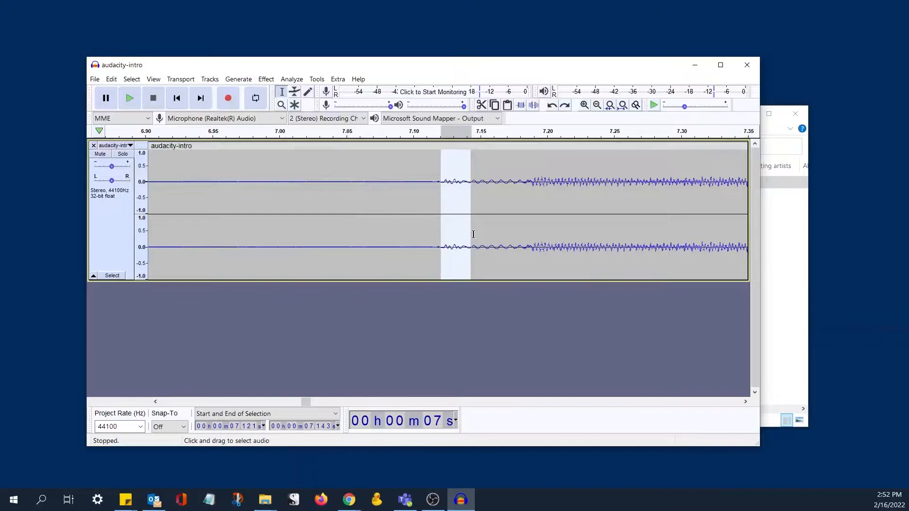
{"action": "left_click", "coordinate": [533, 105]}
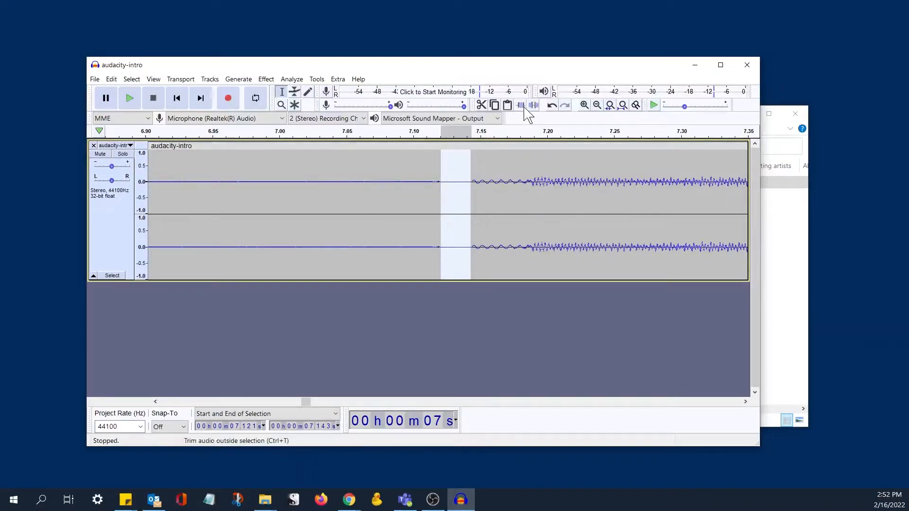
{"action": "key", "text": "ctrl+z"}
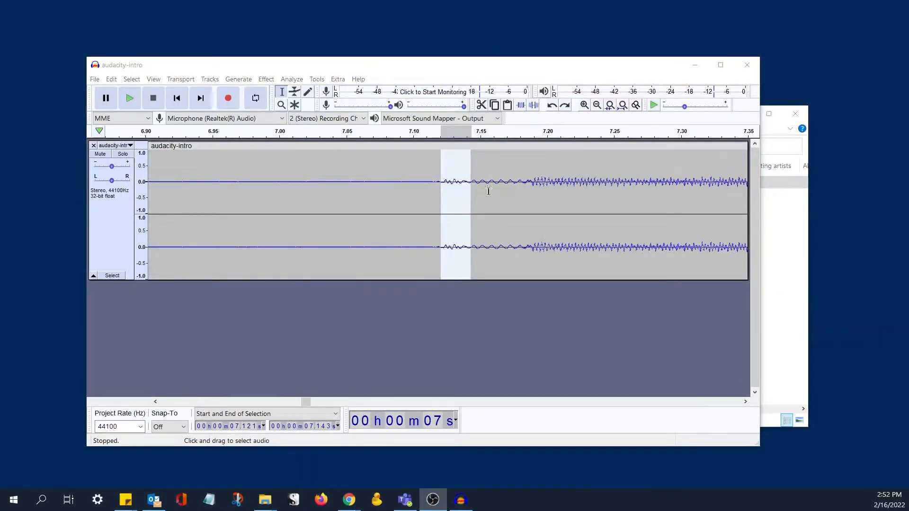
- Set a playback loop region from about 6.0 to 8.6 s on the timeline, play the loop and stop it
{"action": "left_click", "coordinate": [598, 105]}
{"action": "left_click", "coordinate": [598, 105]}
{"action": "left_click", "coordinate": [598, 105]}
{"action": "left_click", "coordinate": [599, 105]}
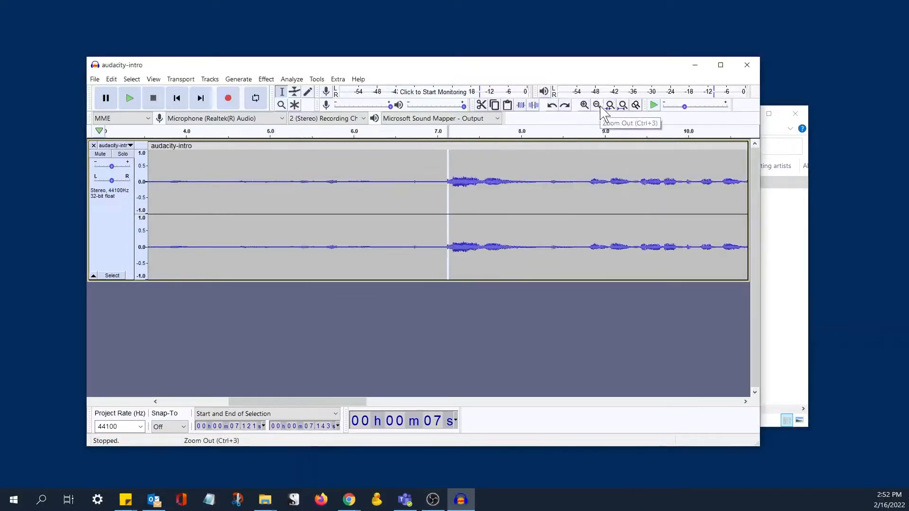
{"action": "left_click", "coordinate": [598, 106]}
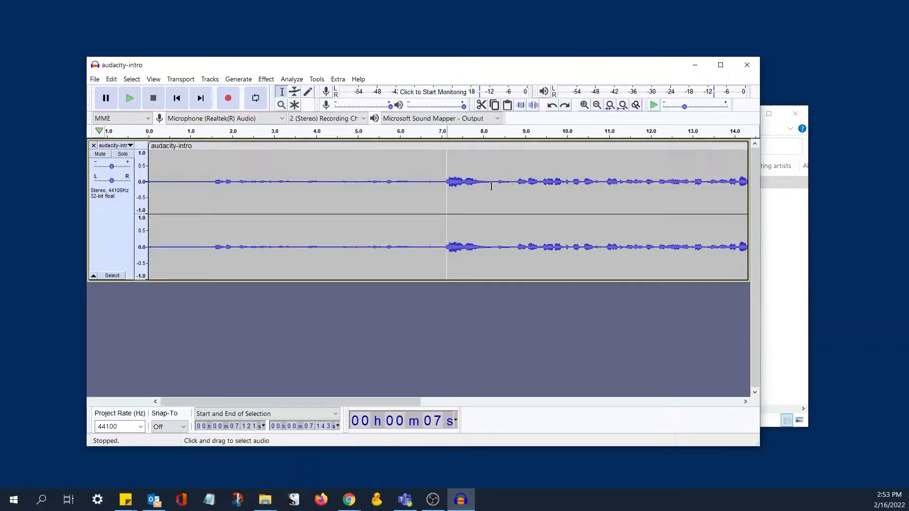
{"action": "left_click_drag", "start_coordinate": [400, 138], "coordinate": [510, 142]}
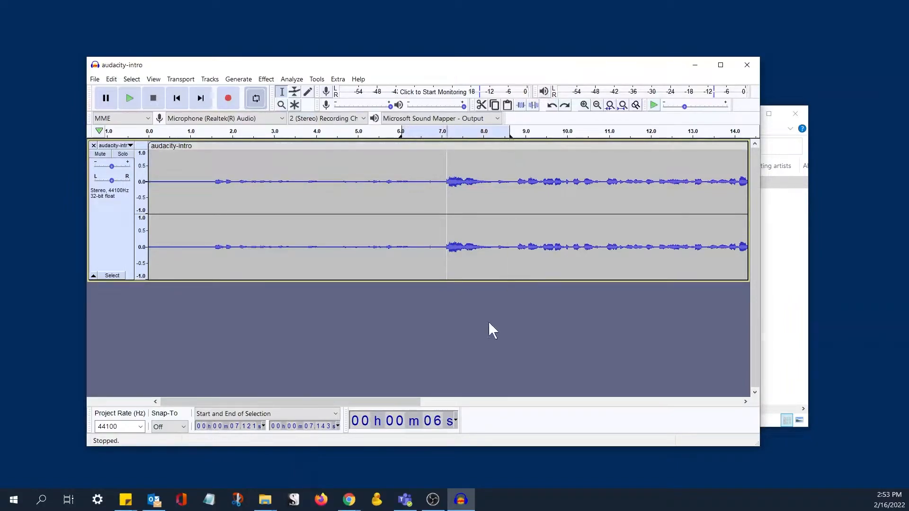
{"action": "left_click", "coordinate": [402, 132]}
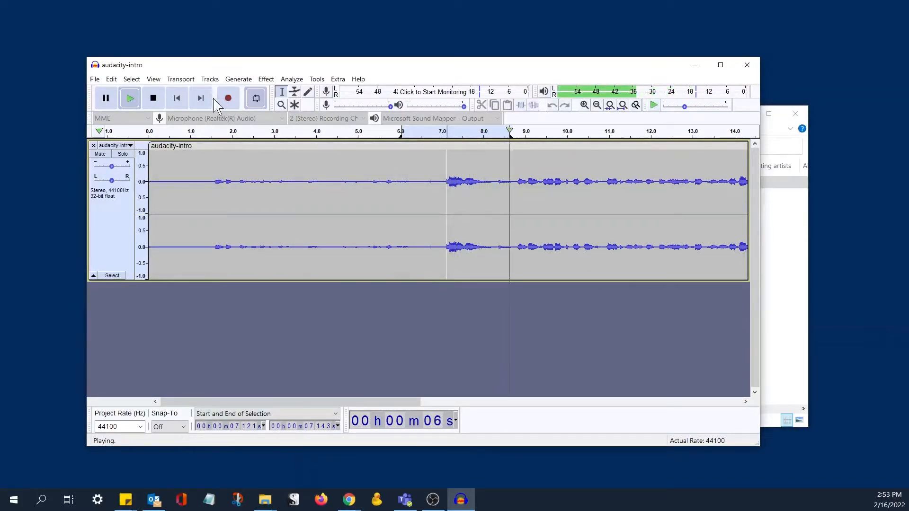
{"action": "left_click", "coordinate": [160, 103]}
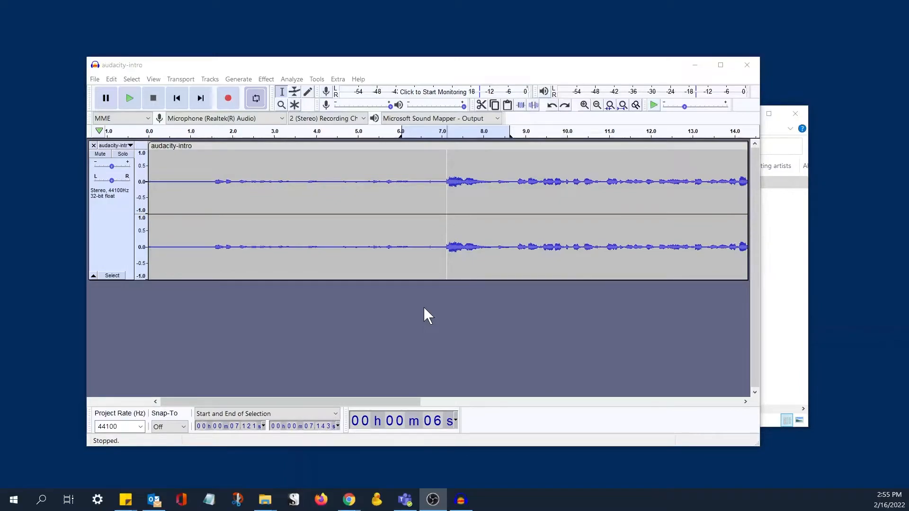
- Lower the whole track's envelope to about 0.25, play the loop to check it, and raise a full-level peak at about 7.3 s
{"action": "left_click", "coordinate": [295, 91]}
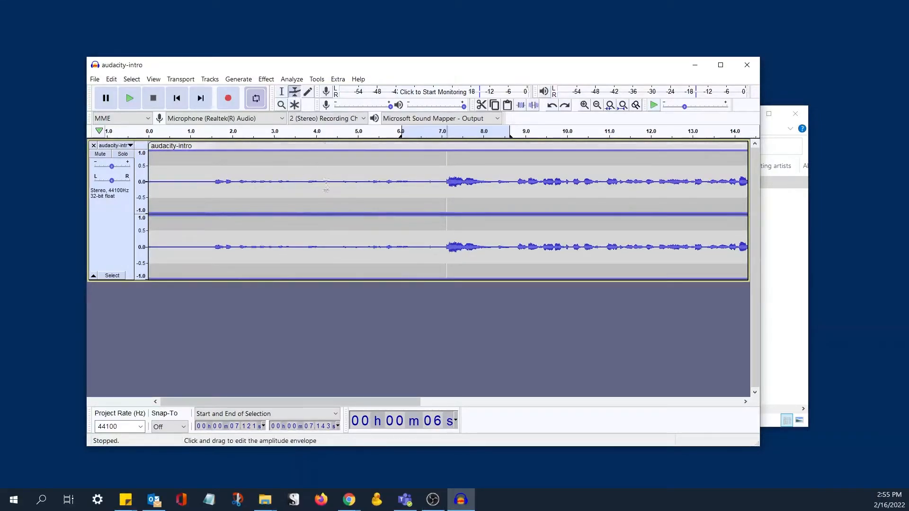
{"action": "left_click_drag", "start_coordinate": [431, 151], "coordinate": [431, 173]}
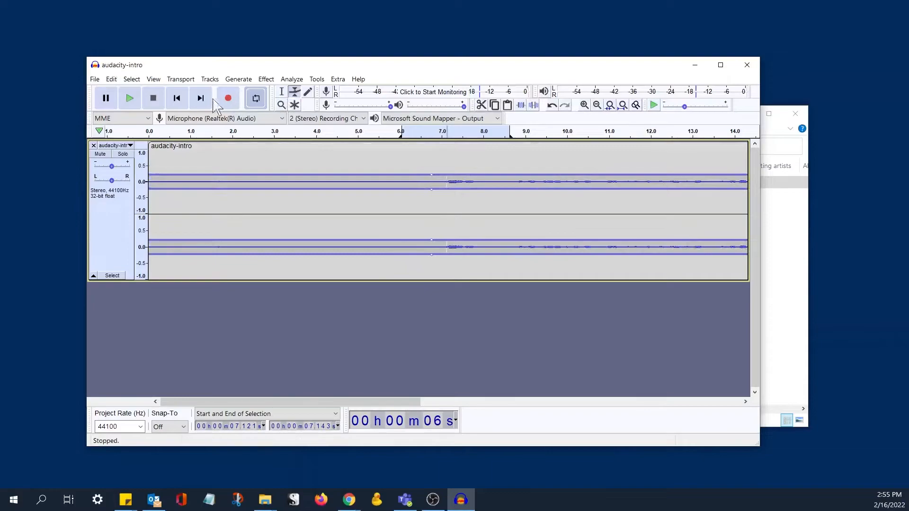
{"action": "left_click", "coordinate": [129, 100]}
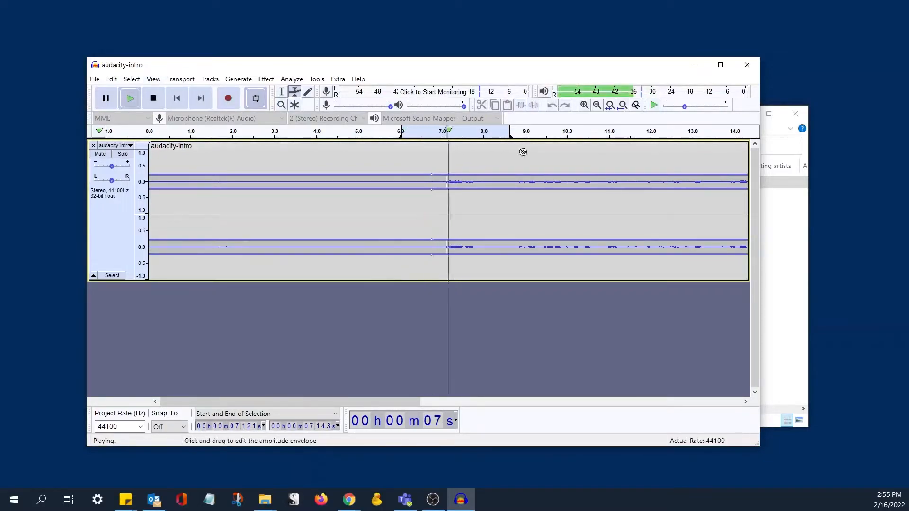
{"action": "key", "text": "space"}
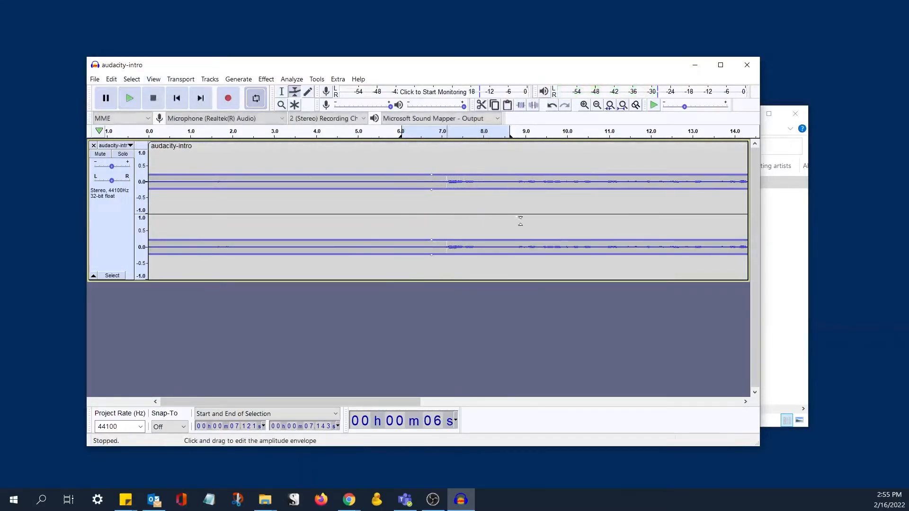
{"action": "left_click_drag", "start_coordinate": [460, 176], "coordinate": [499, 174]}
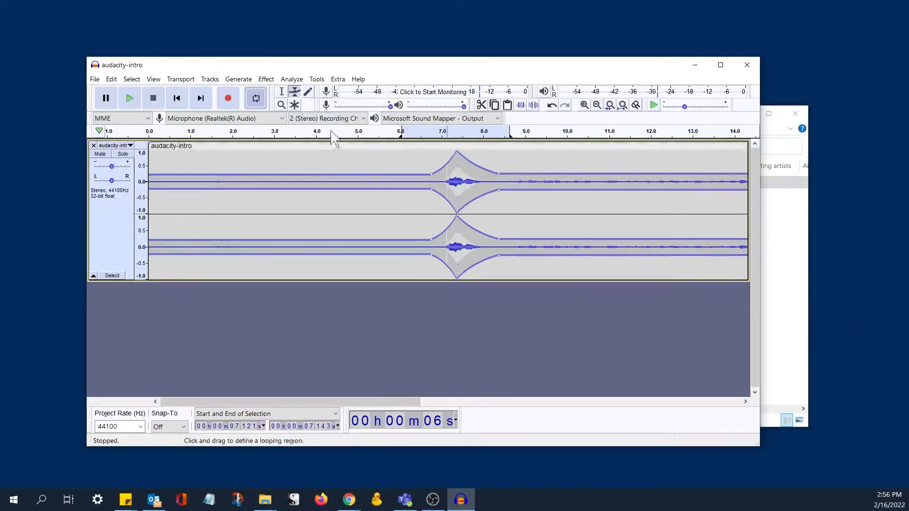
- Play the loop, extend the end of its region to about 10.9 s, and stop playback
{"action": "left_click", "coordinate": [132, 99]}
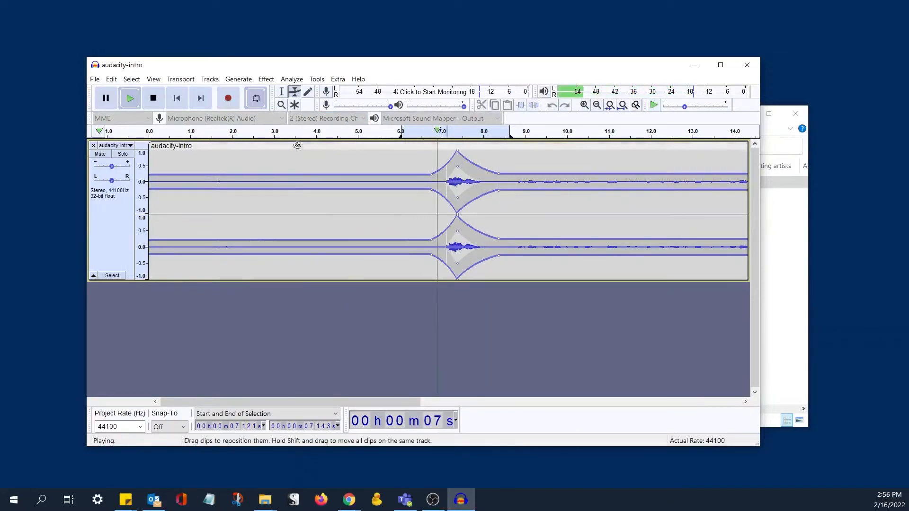
{"action": "left_click_drag", "start_coordinate": [511, 132], "coordinate": [606, 133]}
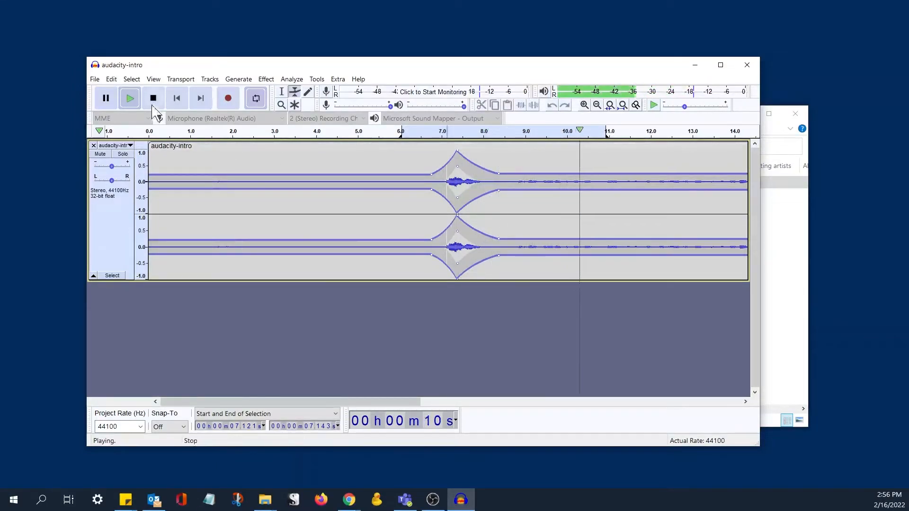
{"action": "key", "text": "space"}
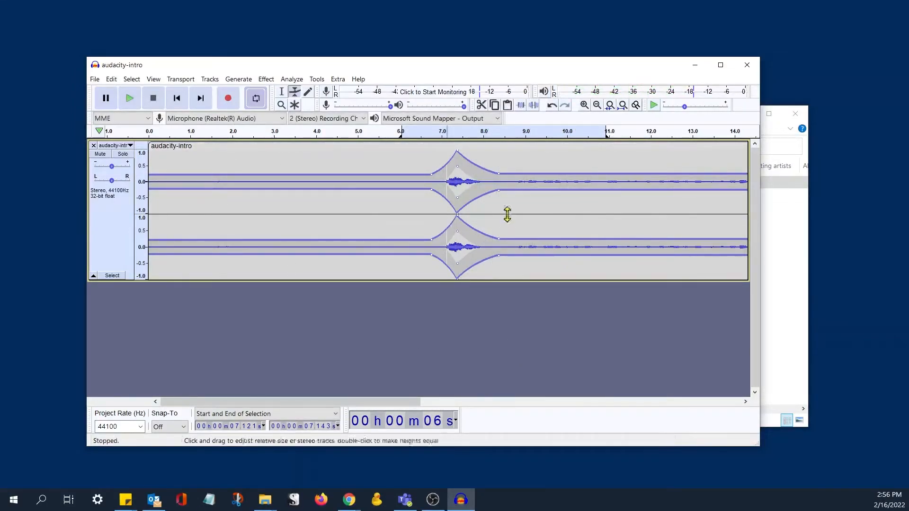
- Undo the envelope edits on the track
{"action": "left_click", "coordinate": [550, 105]}
{"action": "left_click", "coordinate": [550, 105]}
{"action": "left_click", "coordinate": [564, 105]}
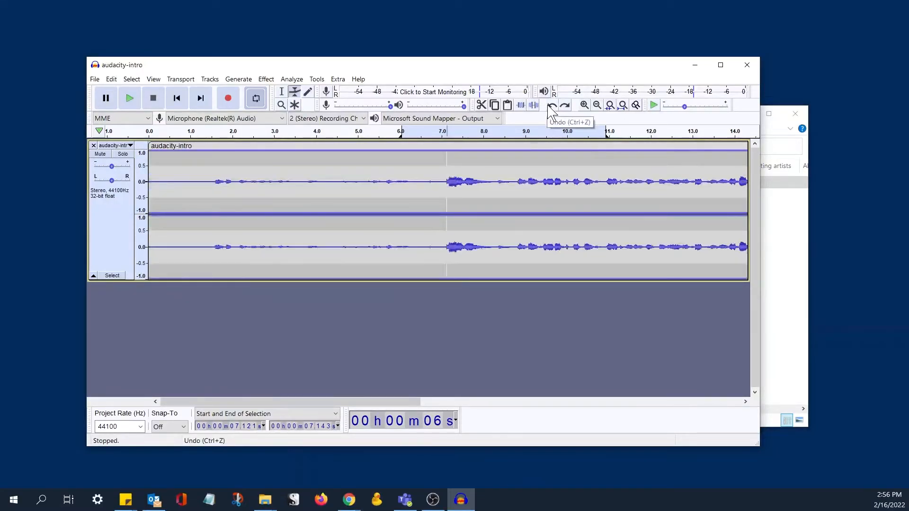
- Shape the track's envelope to about 0.4 until 6.8 s, full at 7.5 s, about 0.3 at 8.2 s and full from 9.2 s
{"action": "left_click", "coordinate": [475, 150]}
{"action": "left_click_drag", "start_coordinate": [475, 151], "coordinate": [483, 164]}
{"action": "left_click", "coordinate": [435, 151]}
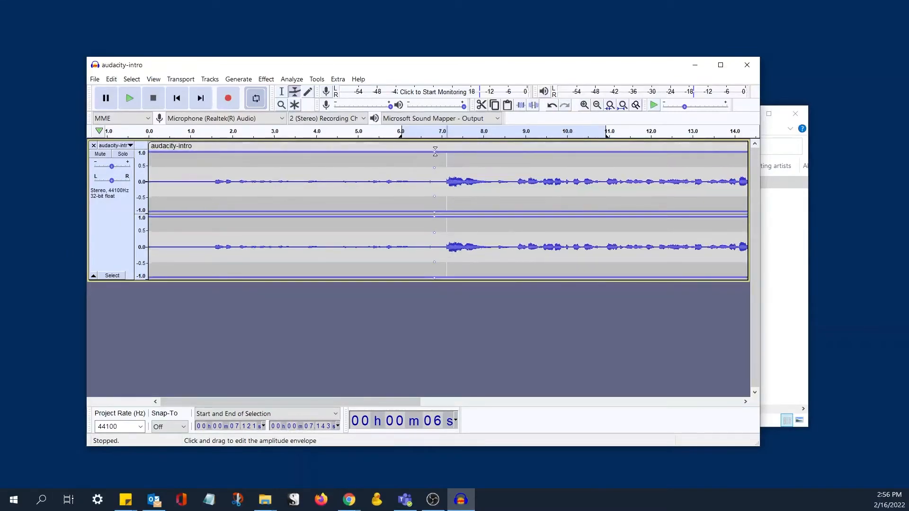
{"action": "left_click_drag", "start_coordinate": [435, 152], "coordinate": [434, 169]}
{"action": "left_click_drag", "start_coordinate": [497, 170], "coordinate": [498, 142]}
{"action": "left_click_drag", "start_coordinate": [447, 168], "coordinate": [533, 151]}
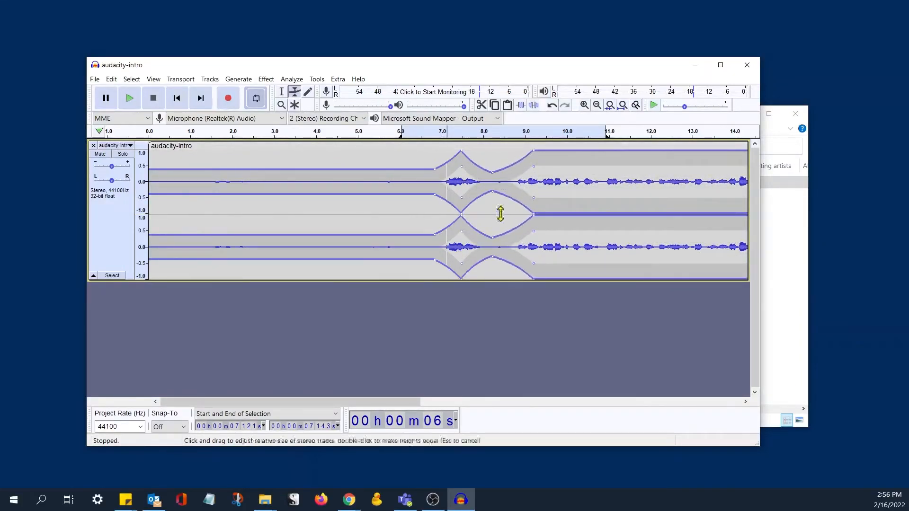
- Play the loop and stop it, and raise the envelope point at about 8.2 s to full level
{"action": "left_click", "coordinate": [410, 134]}
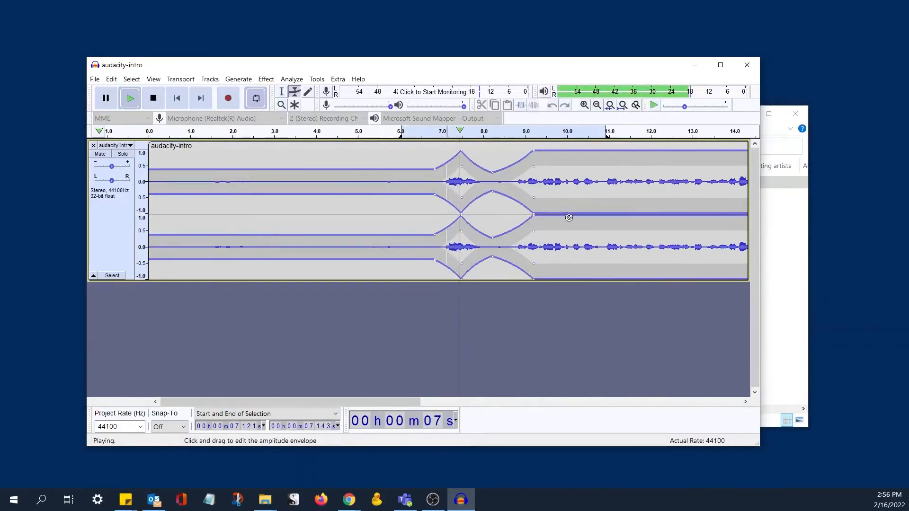
{"action": "left_click", "coordinate": [153, 98]}
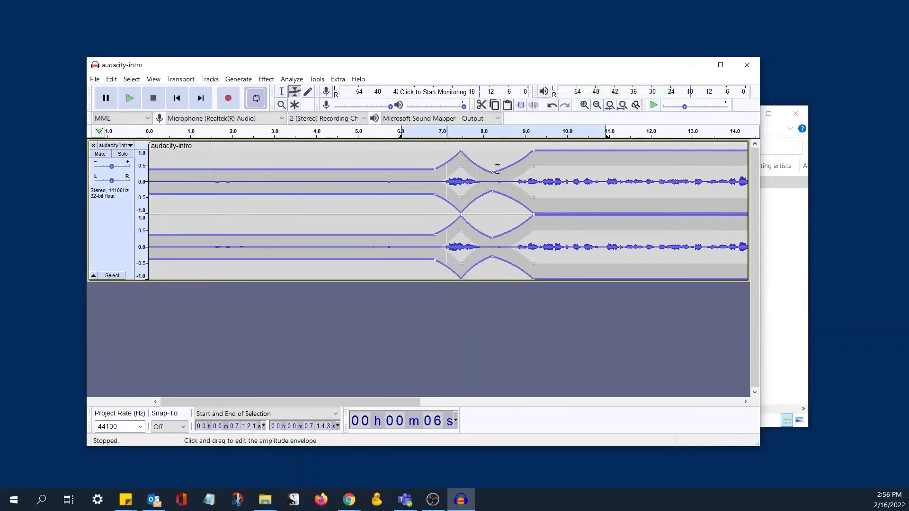
{"action": "left_click_drag", "start_coordinate": [492, 192], "coordinate": [492, 214]}
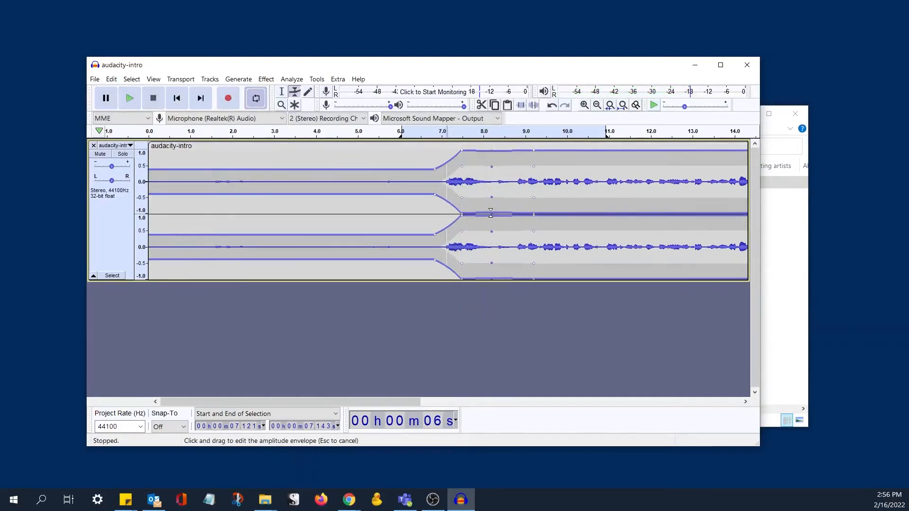